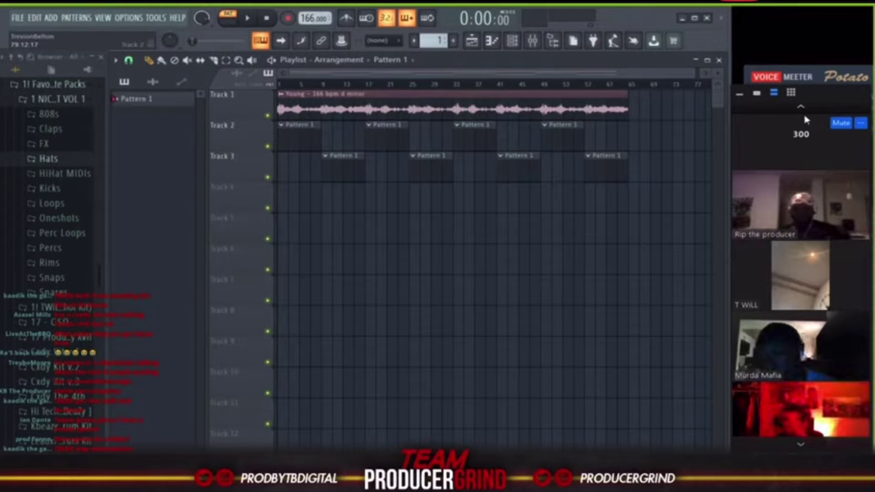
click(805, 108)
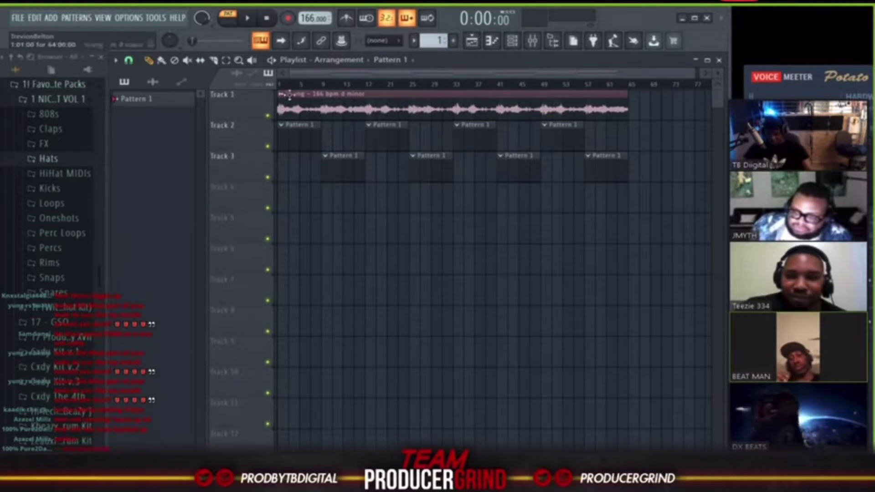
Play the arrangement from the start in song mode and look over the mixer
click(232, 21)
key(space)
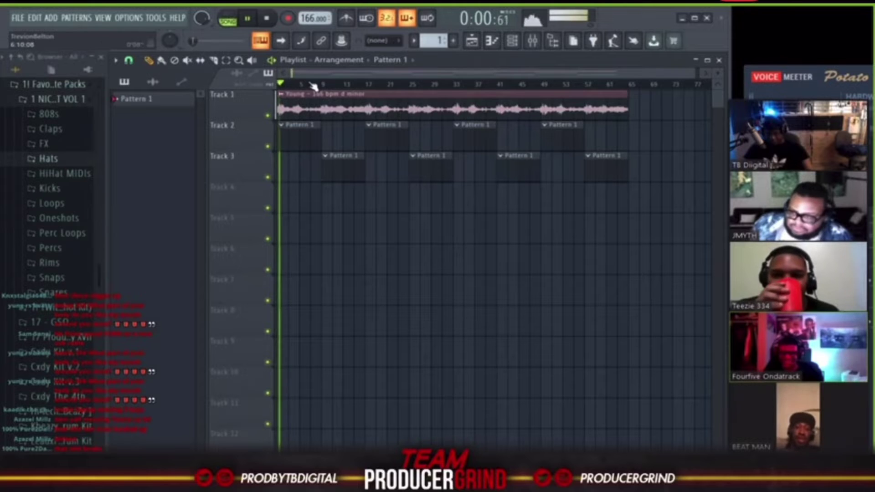
scroll(299, 92, up, 2)
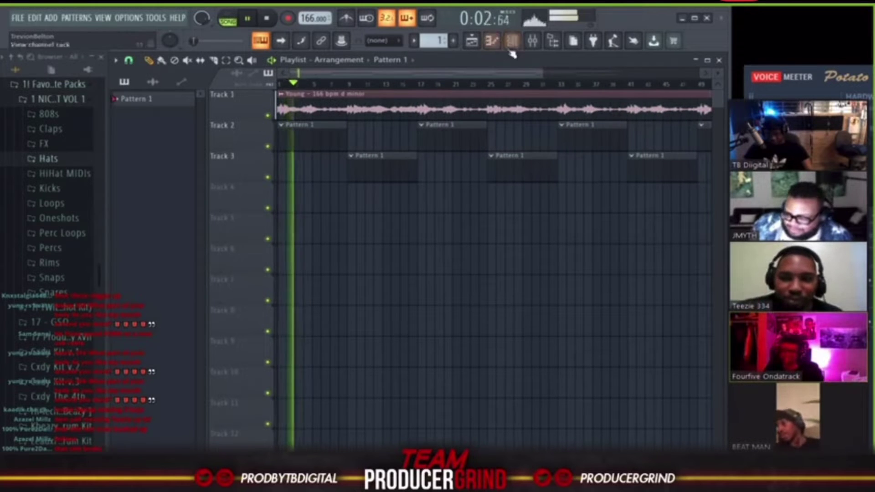
click(532, 41)
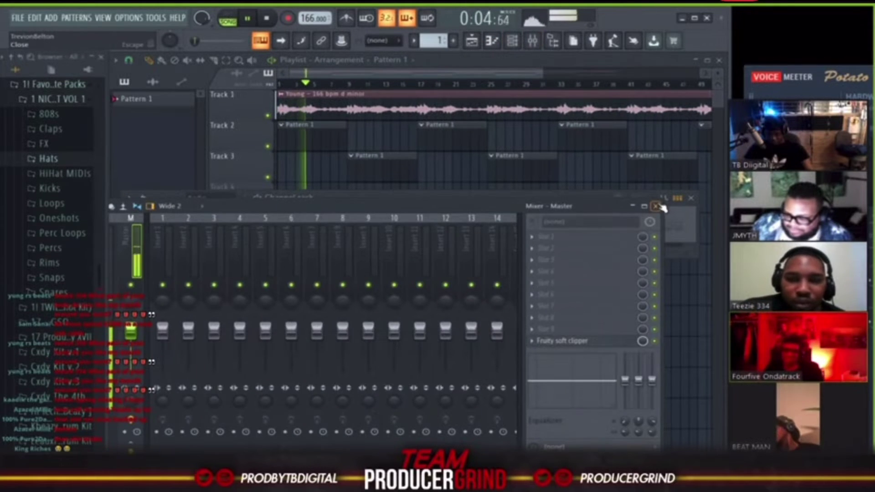
key(F9)
Add 17 hihat 3 from the 17 - GSO kit's closed hats to the channel rack and fill each 2 steps
click(51, 159)
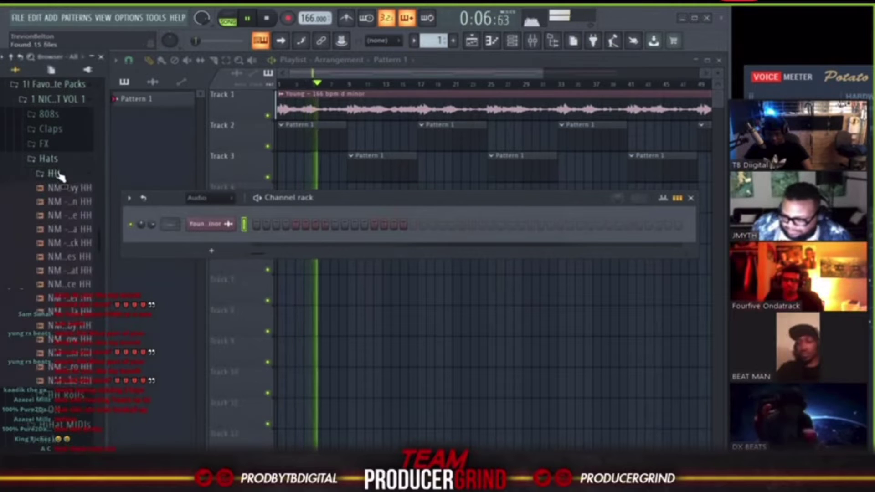
click(53, 159)
click(59, 100)
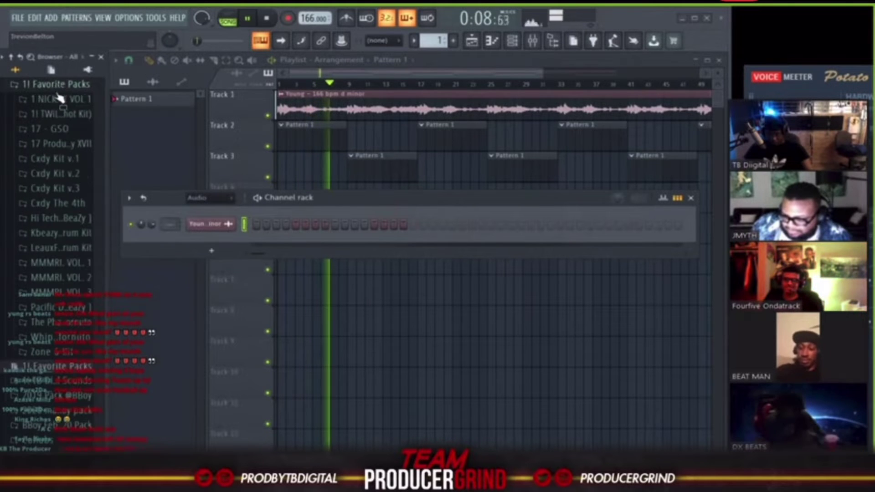
click(64, 130)
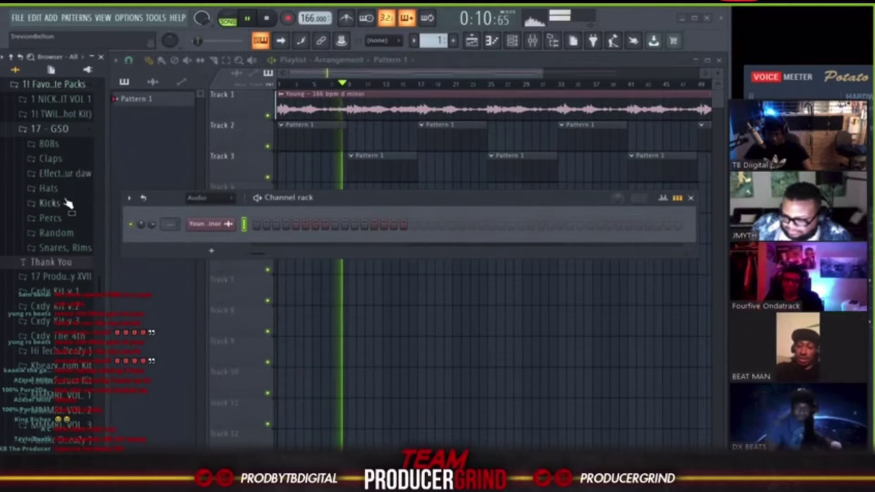
click(64, 190)
key(space)
click(64, 204)
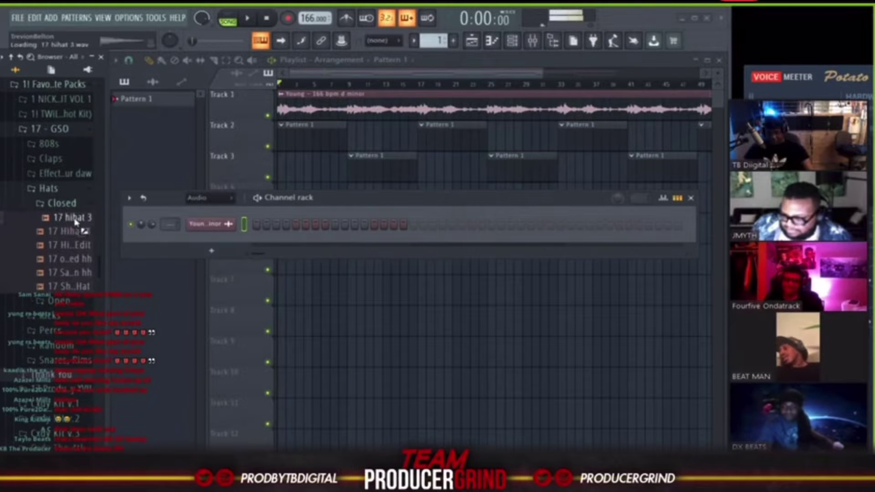
drag(64, 218, 214, 241)
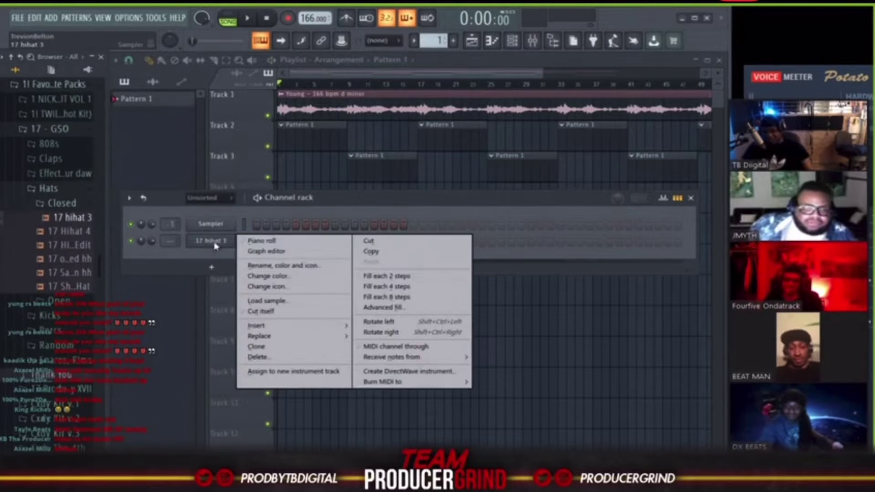
right_click(218, 242)
click(381, 279)
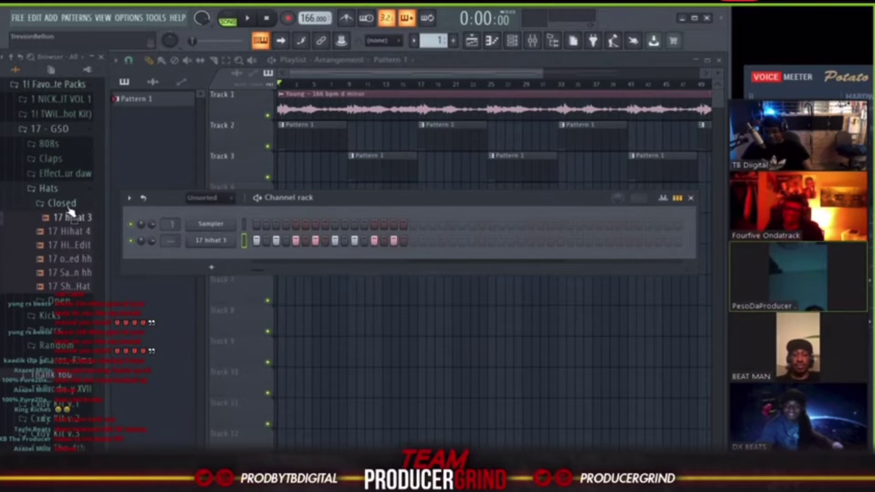
Add 17 Best Clap from the kit's Claps folder to the channel rack and place a hit on step 9
click(64, 189)
click(61, 163)
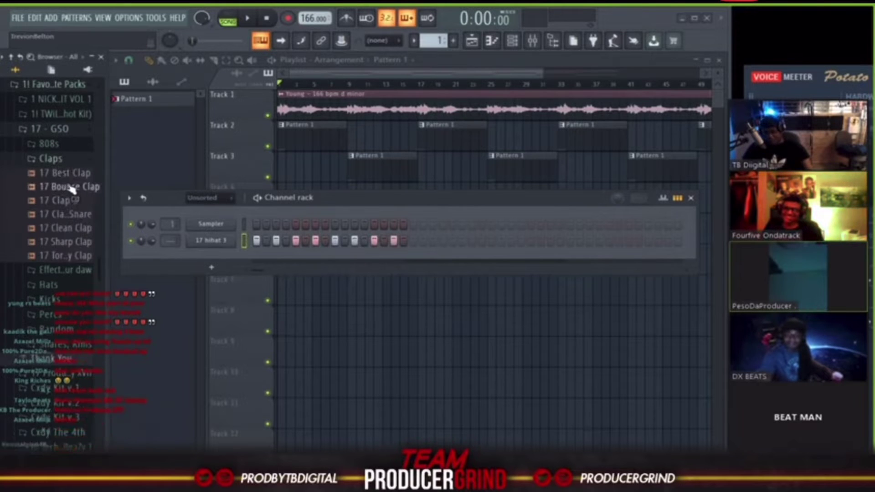
drag(45, 174, 220, 258)
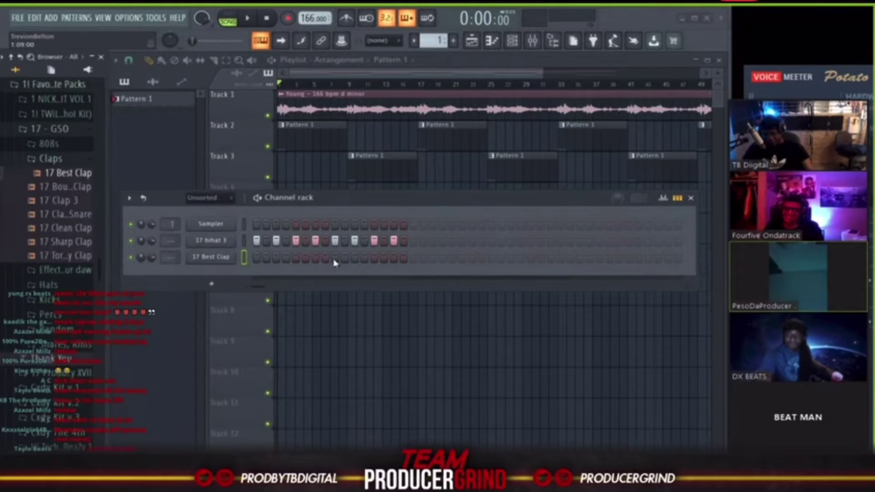
click(335, 257)
click(203, 199)
Add the 17 Bou..Snare sample from the Snare, Rims folder to the channel rack and place a hit on step 9
click(69, 161)
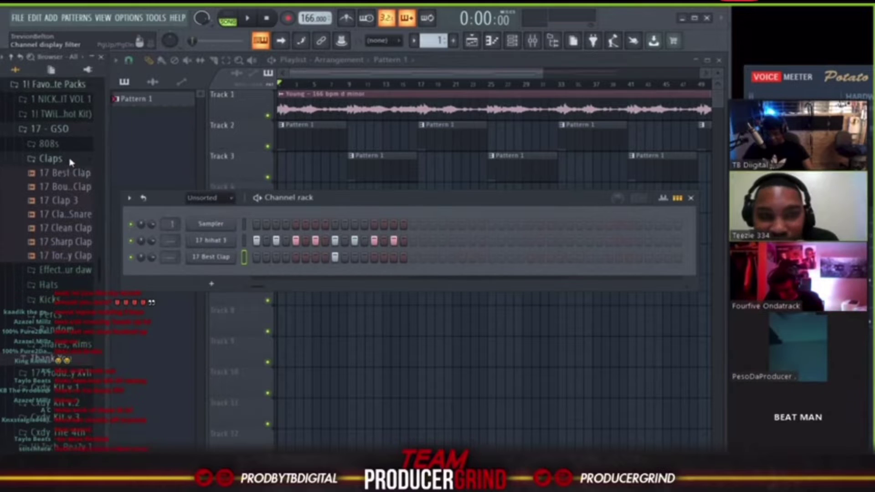
click(64, 160)
click(64, 247)
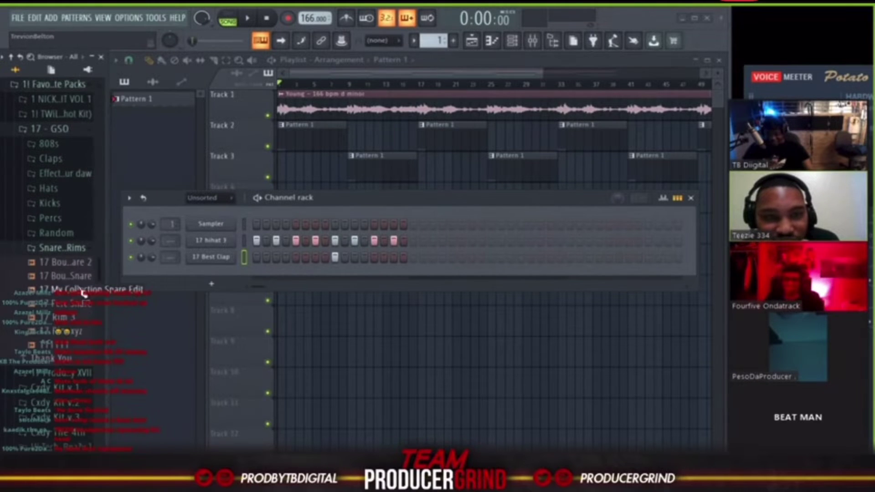
drag(70, 280, 209, 273)
click(335, 274)
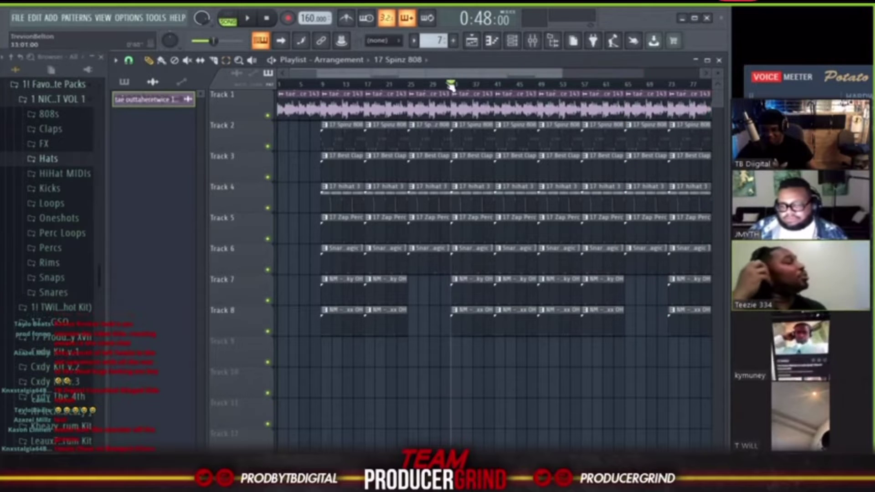
Play back the opening of the 17 Spinz 808 arrangement and stop playback
key(space)
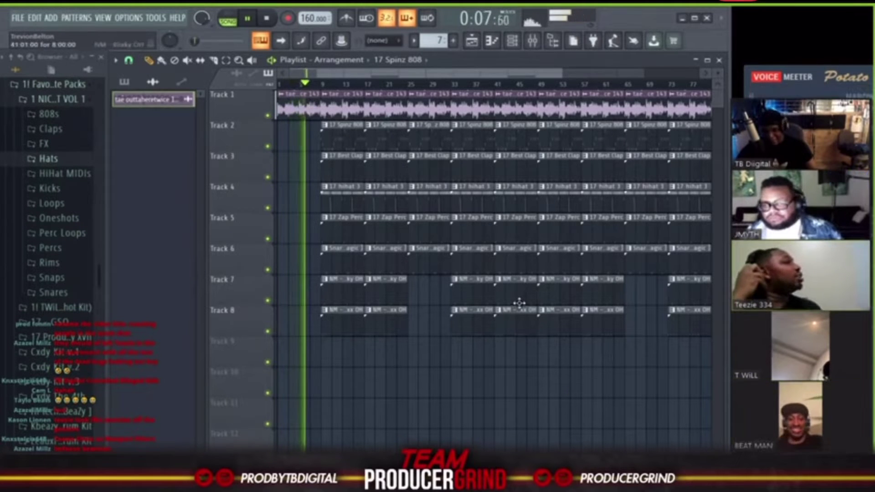
key(space)
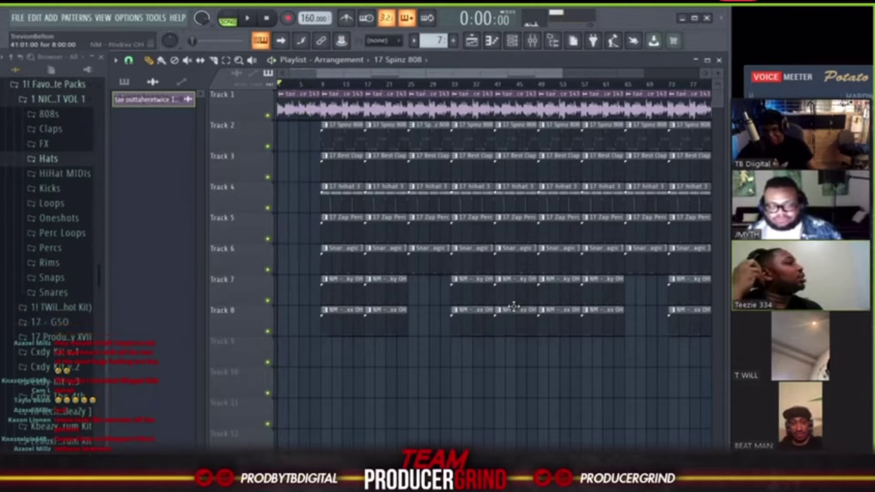
mouse_move(788, 306)
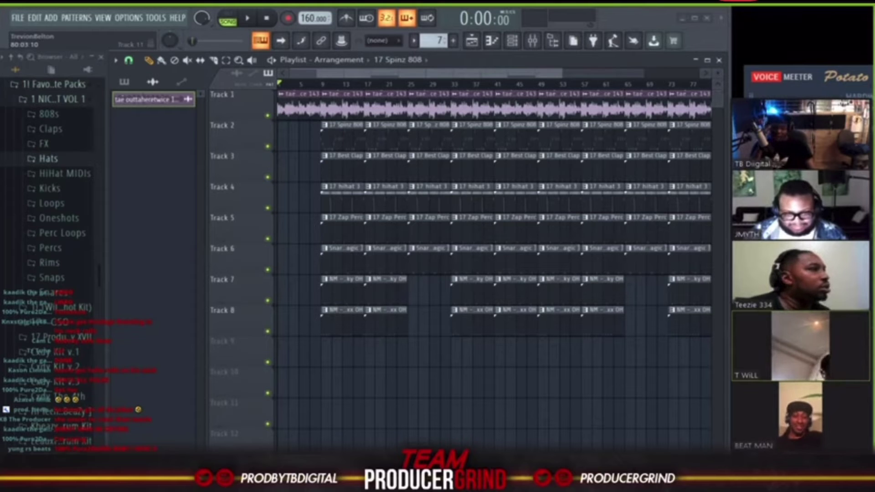
Switch to Chrome and search the web for "albino alligator" in a new tab
key(alt+Tab)
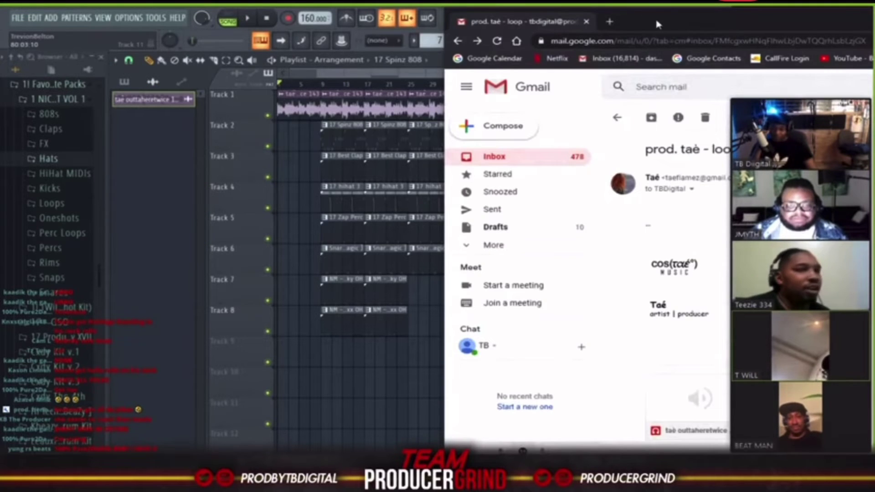
drag(655, 17, 263, 27)
key(ctrl+t)
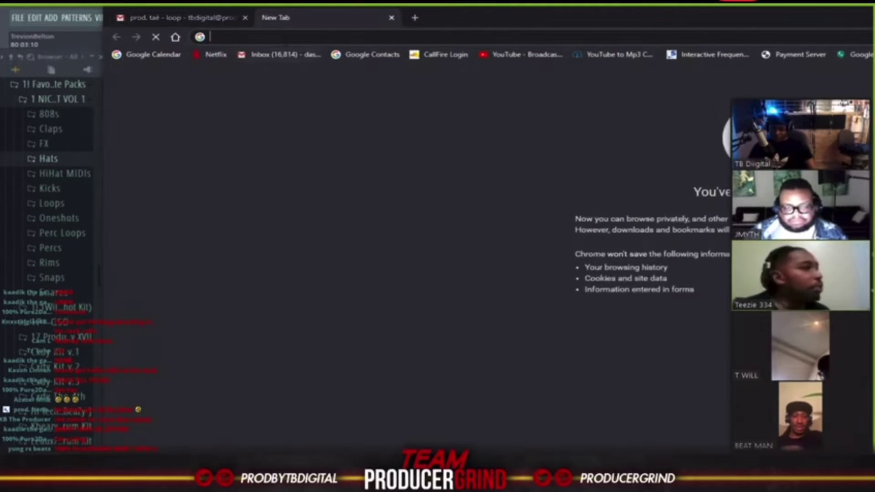
text(albino aligator)
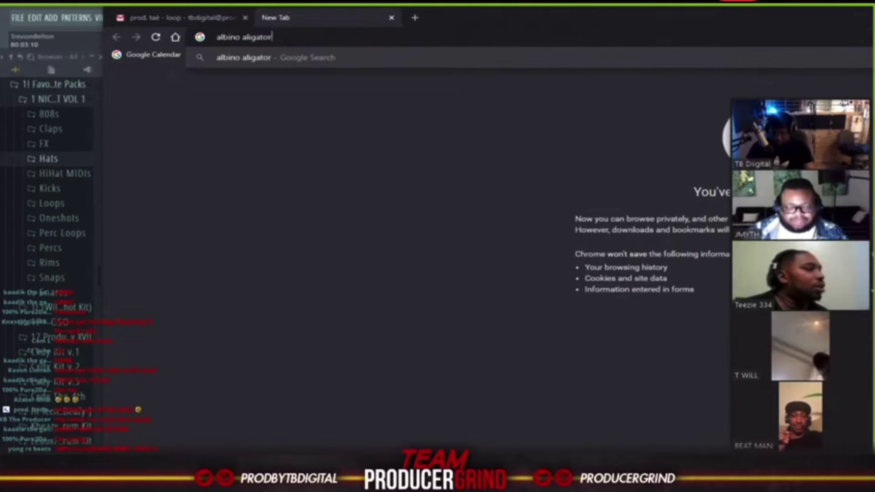
key(Return)
click(357, 176)
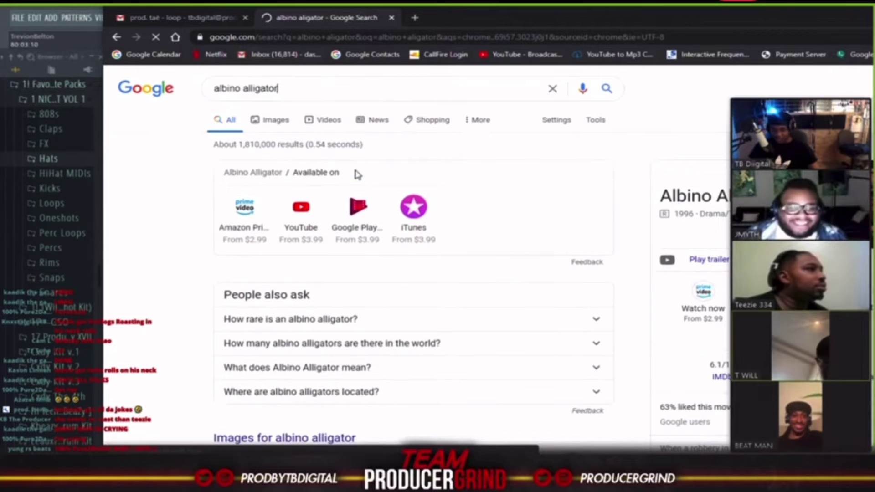
Browse the albino alligator image results, view a large preview, and minimize the browser window
click(276, 121)
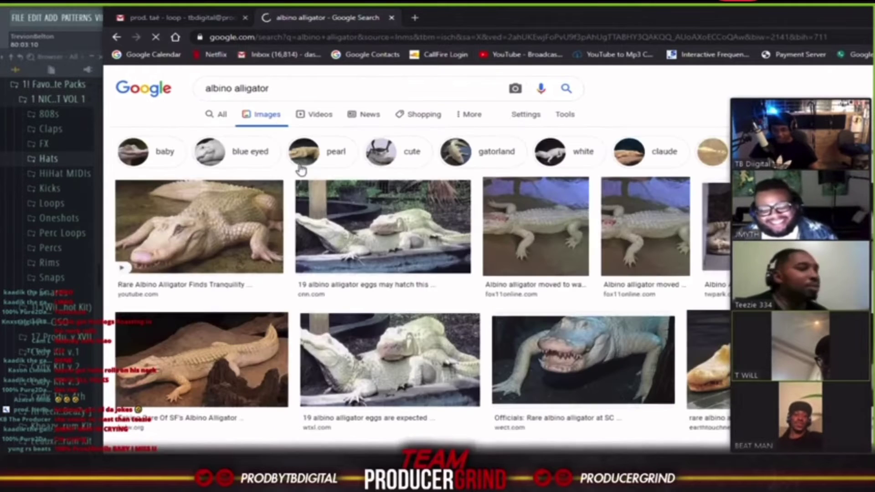
scroll(225, 236, down, 3)
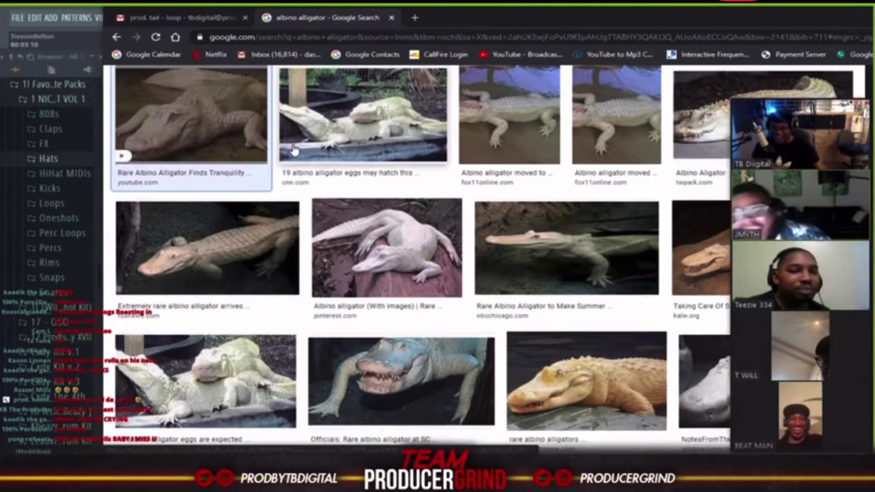
scroll(331, 154, up, 3)
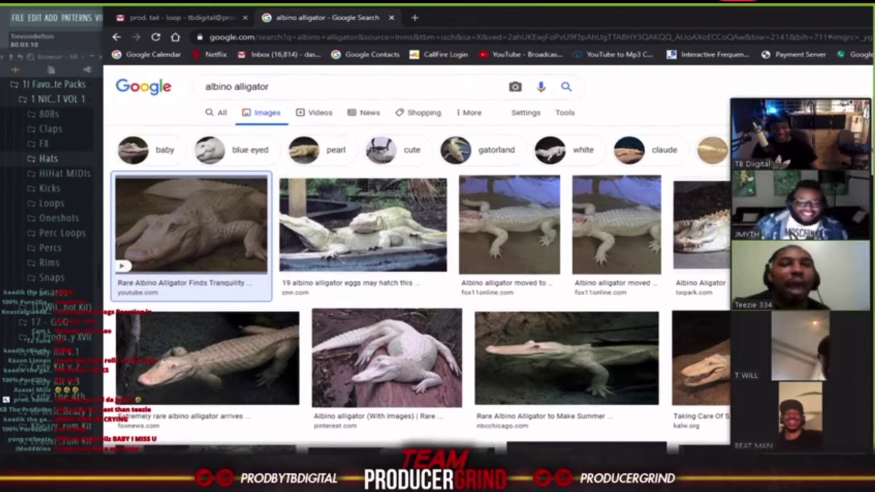
click(567, 358)
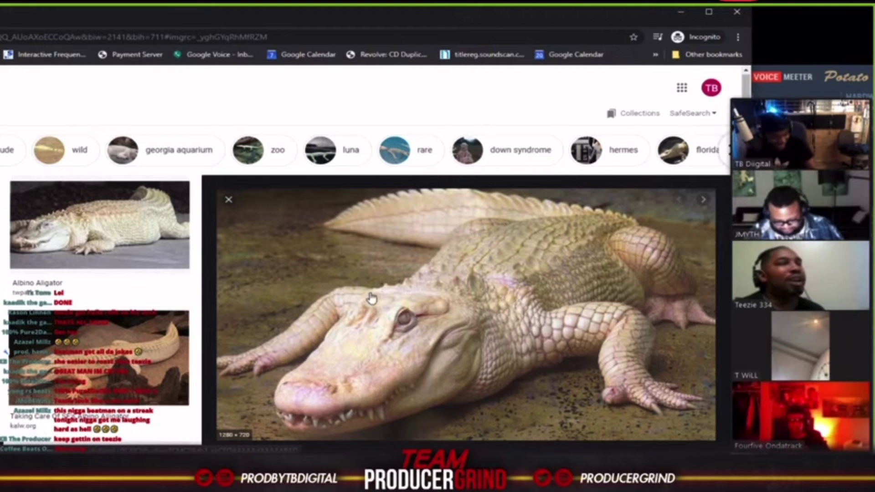
click(682, 15)
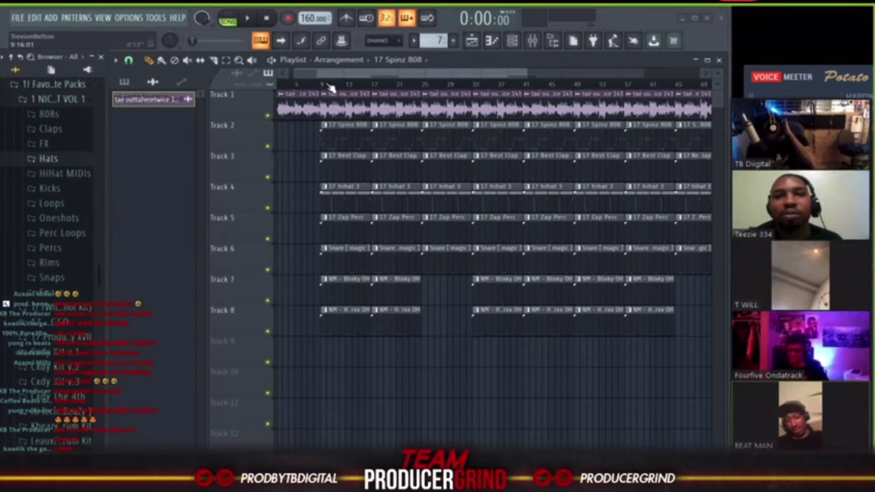
Play the arrangement from the beginning with the timeline zoomed out, and stop playback
click(247, 18)
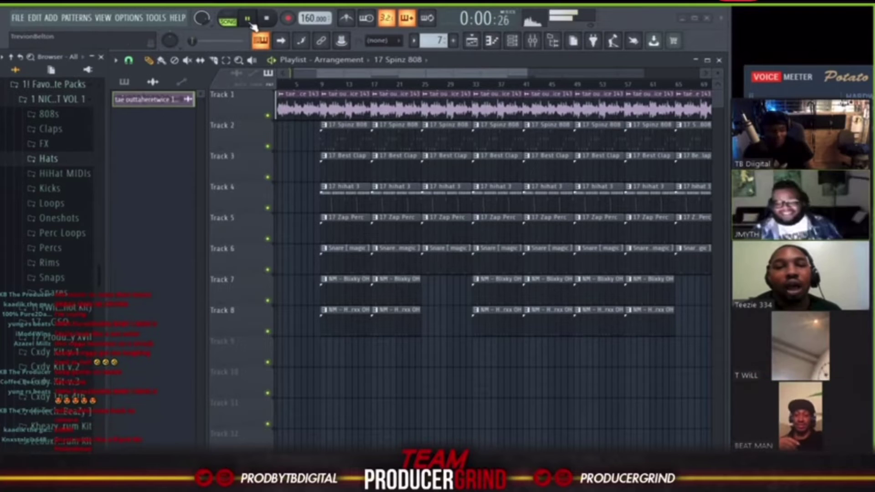
scroll(317, 87, down, 2)
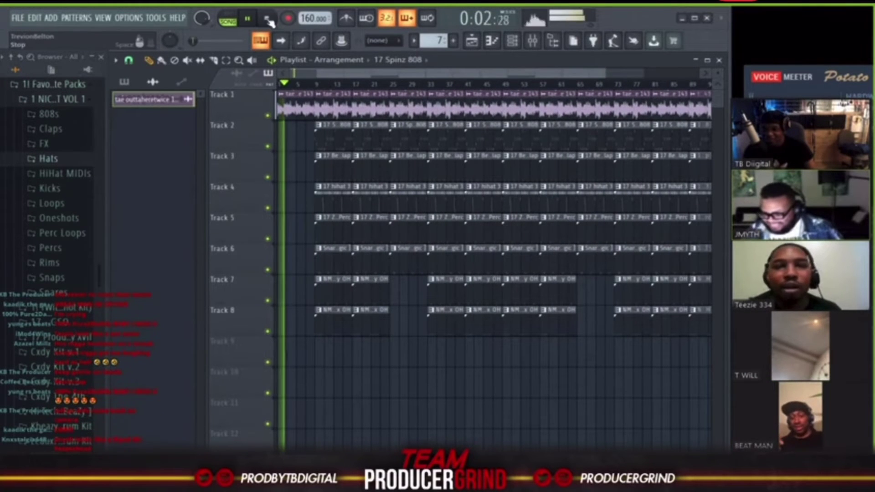
key(space)
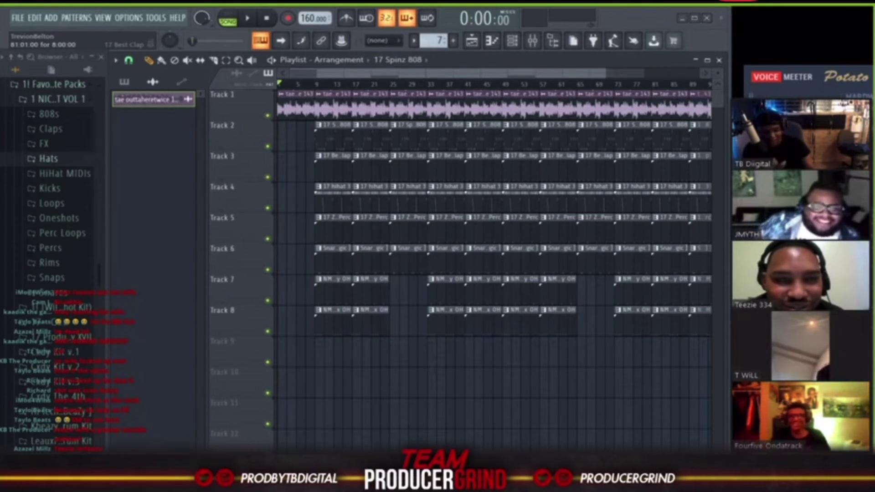
Bring the alligator image preview in Chrome back up and return to FL Studio
key(alt+Tab)
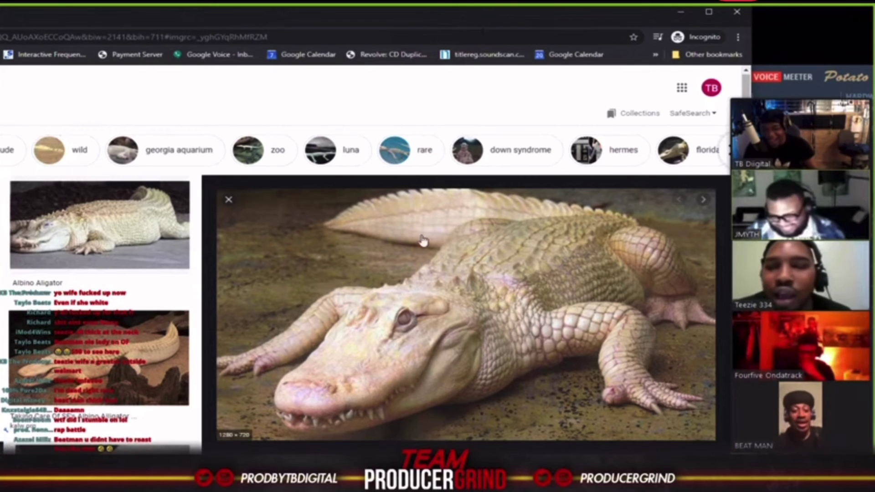
drag(312, 10, 539, 30)
key(alt+Tab)
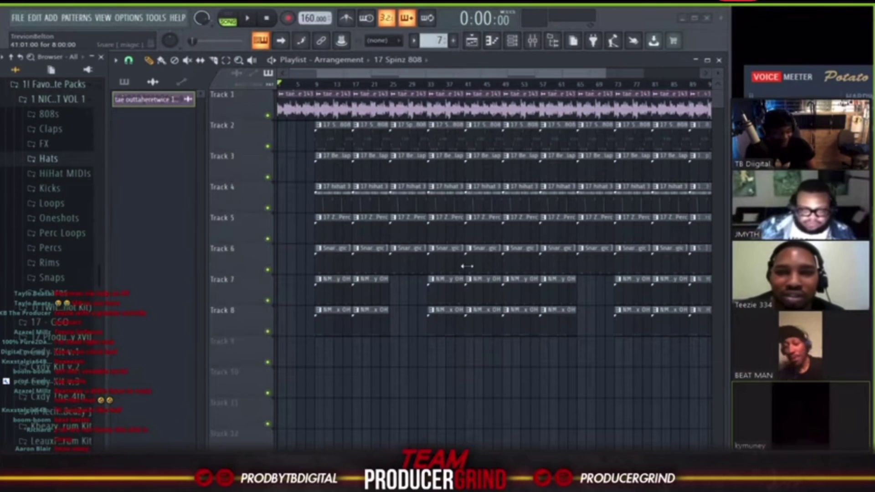